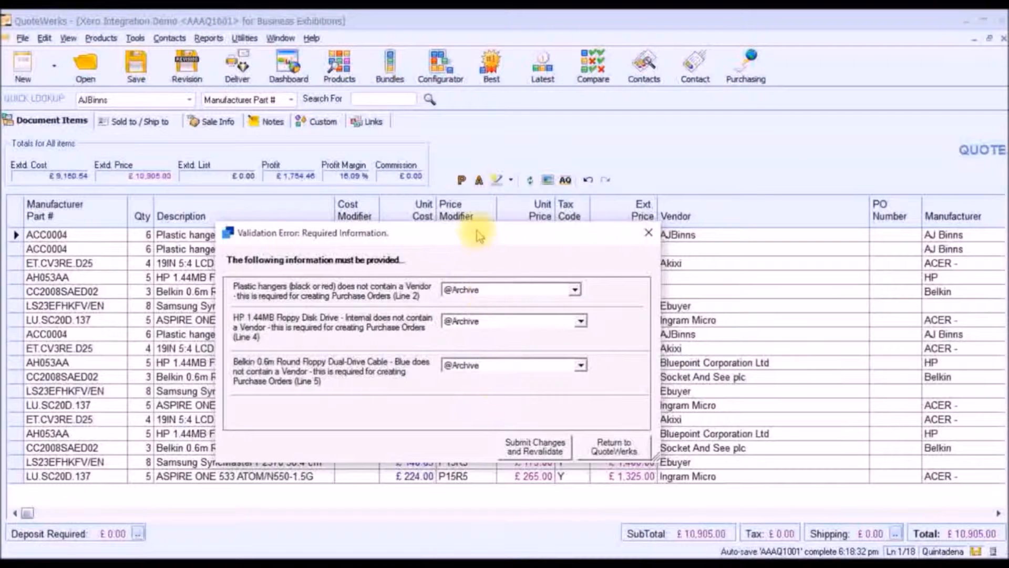
# Step: Assign the missing vendors Akixi to the plastic hangers, Socket And See plc to the HP floppy drive and Bluepoint Corporation Ltd to the Belkin cable, and revalidate
pyautogui.moveTo(476, 232); pyautogui.dragTo(460, 259)
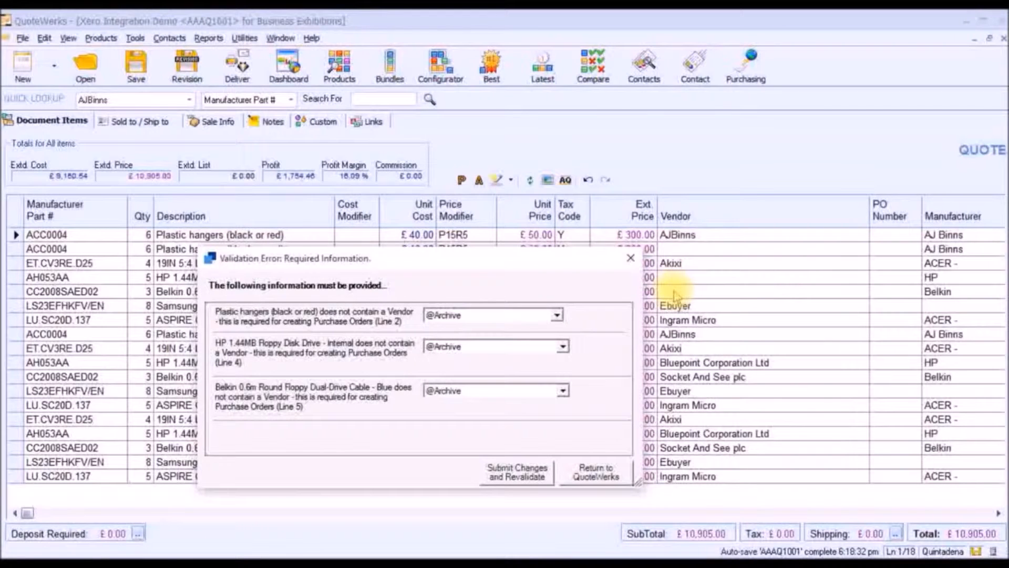
pyautogui.click(557, 315)
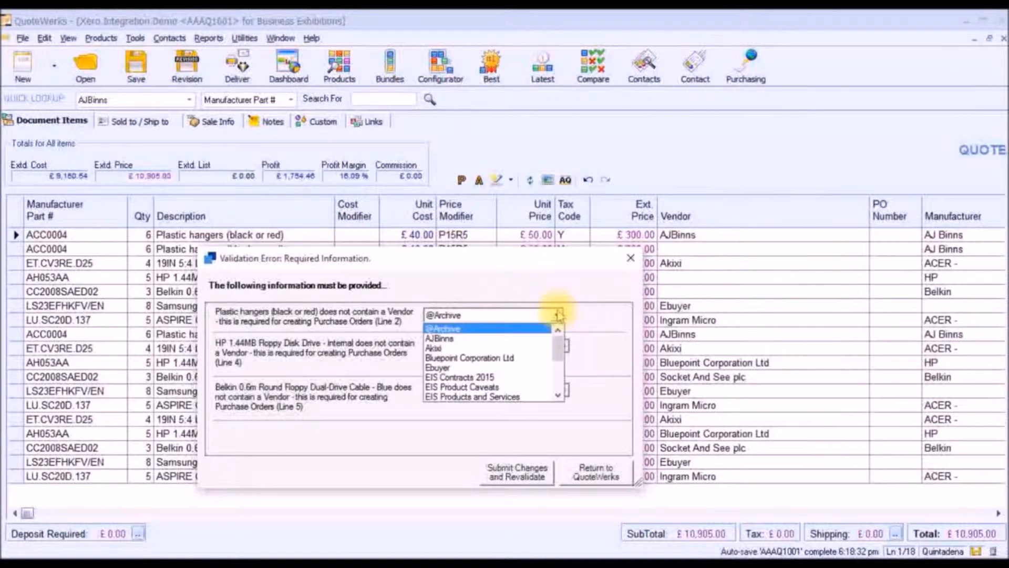
pyautogui.click(486, 347)
pyautogui.click(563, 345)
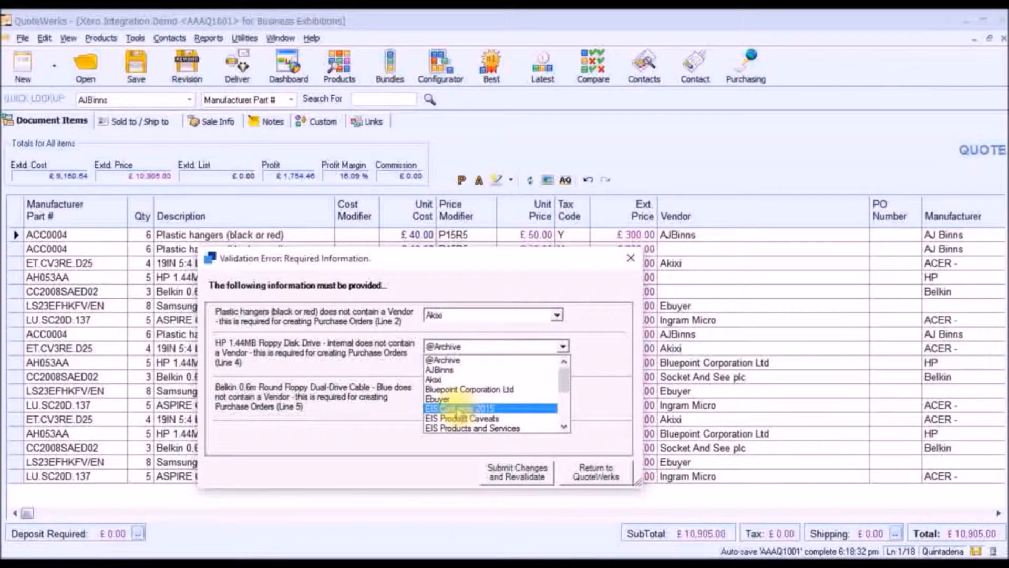
pyautogui.scroll(-2, 460, 413)
pyautogui.scroll(-1, 459, 412)
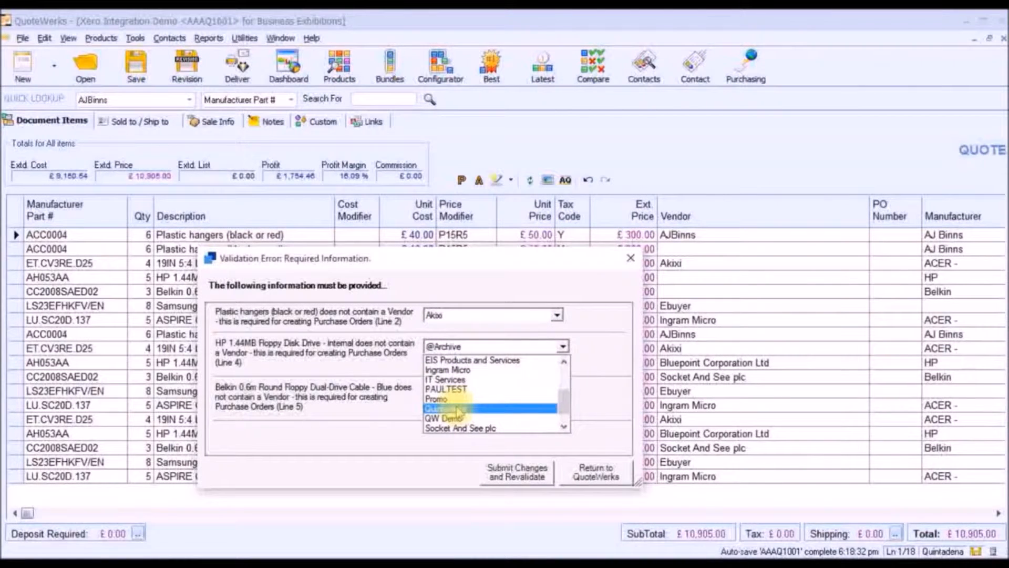
pyautogui.click(458, 428)
pyautogui.click(466, 391)
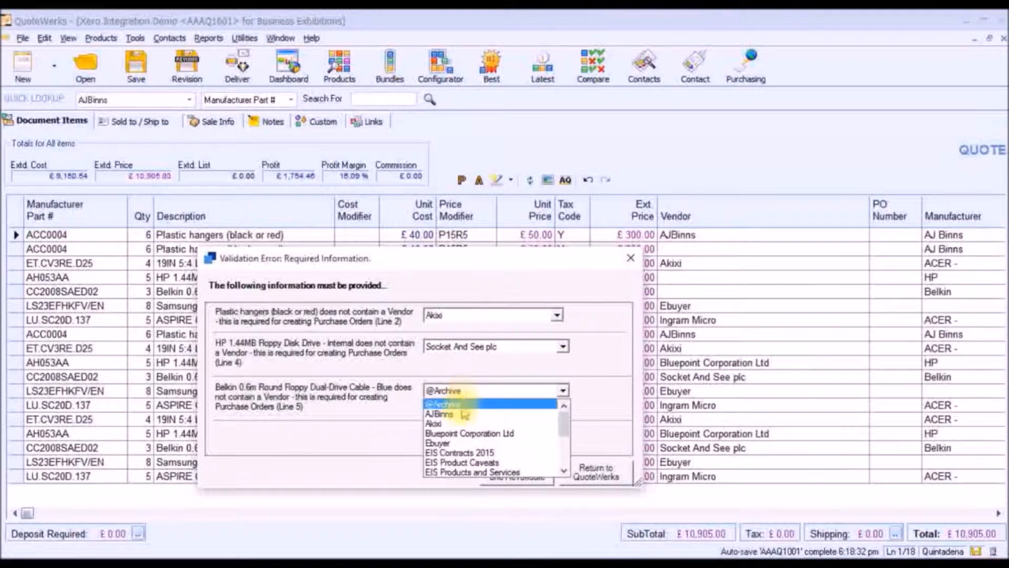
pyautogui.click(466, 434)
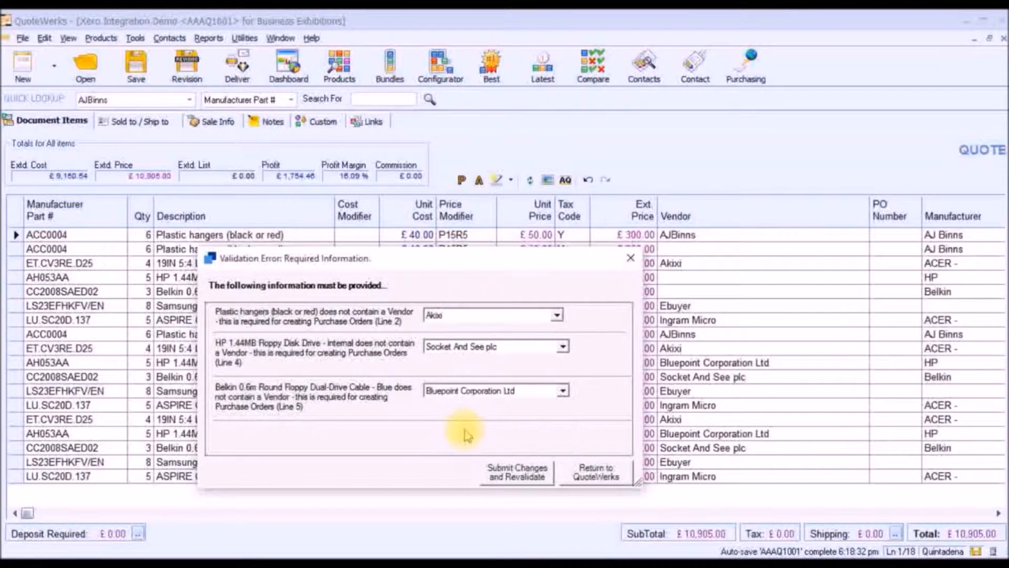
pyautogui.click(506, 471)
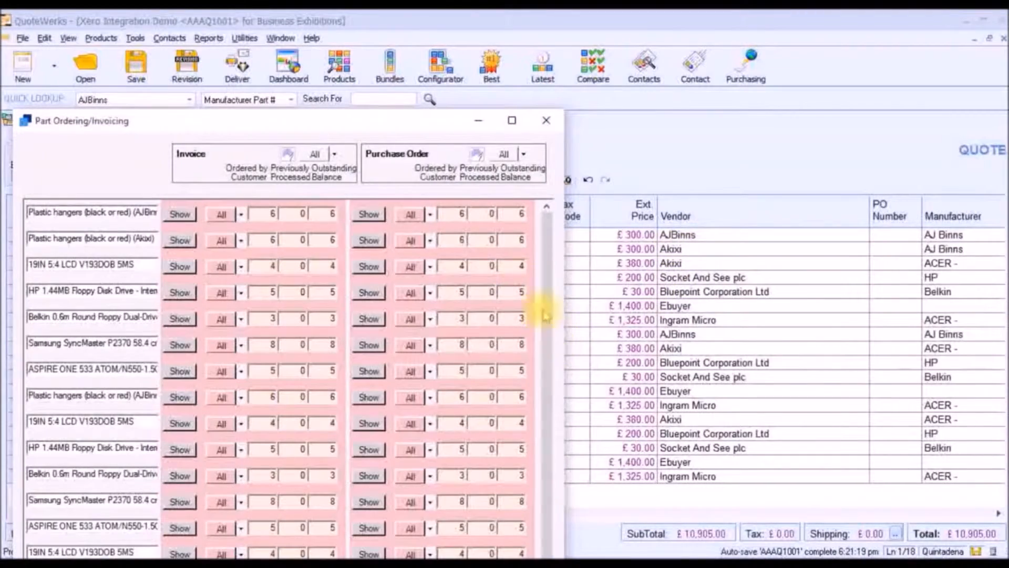
# Step: Mark for invoicing the full quantities of the AJBinns plastic hangers and first 19IN LCD, and 3 of the first HP floppy drive
pyautogui.moveTo(387, 123); pyautogui.dragTo(406, 51)
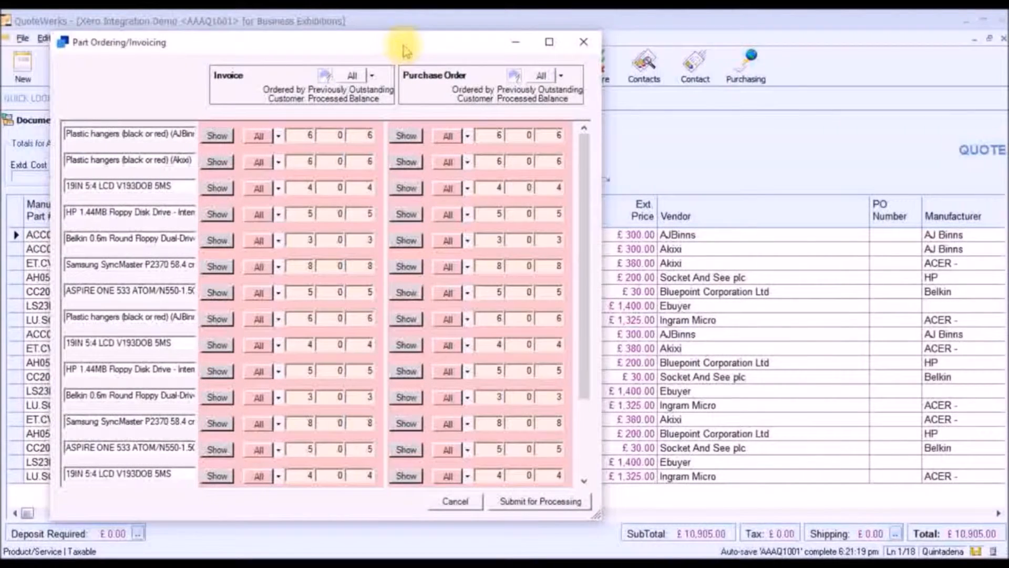
pyautogui.click(260, 138)
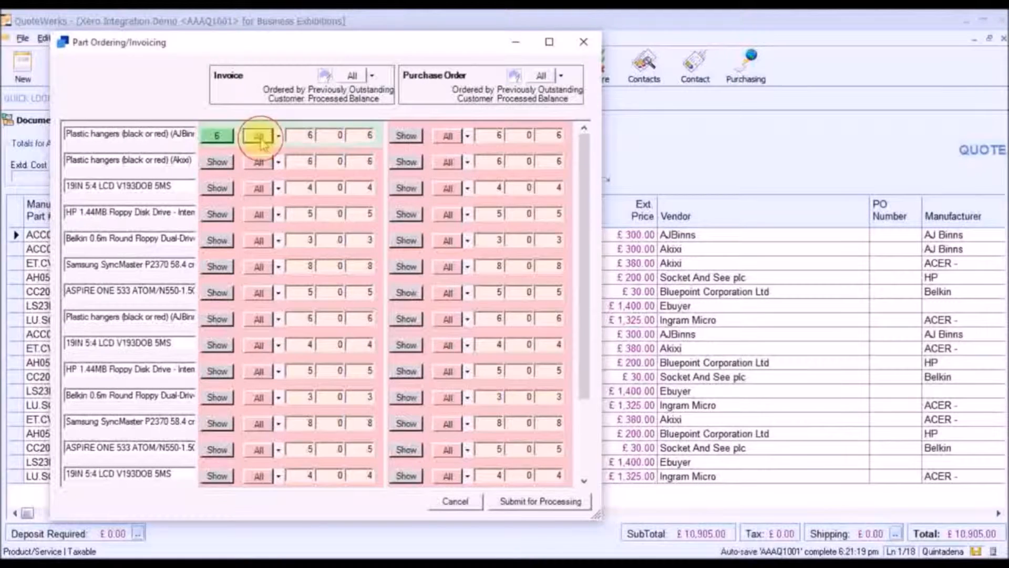
pyautogui.click(256, 189)
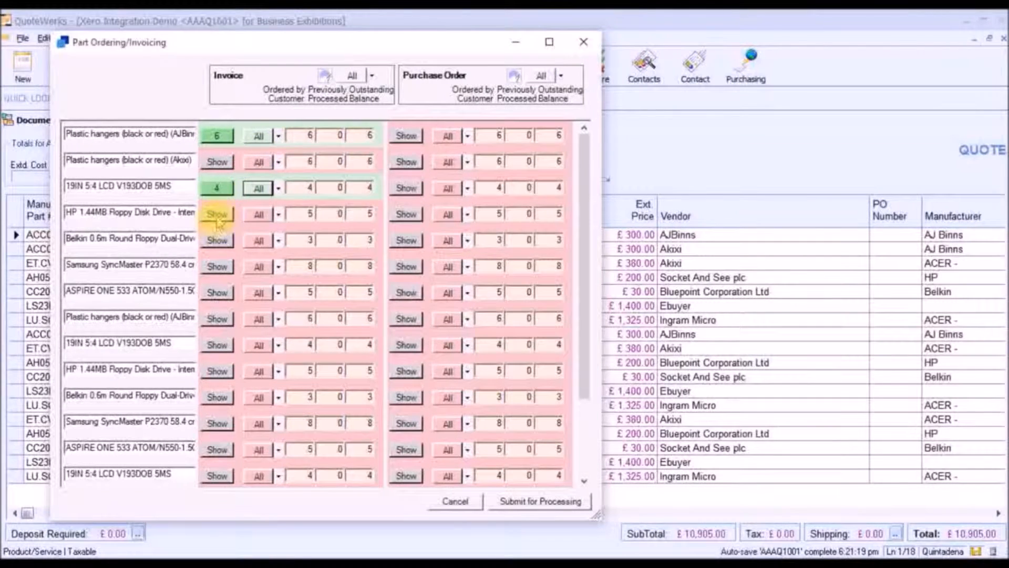
pyautogui.click(217, 214)
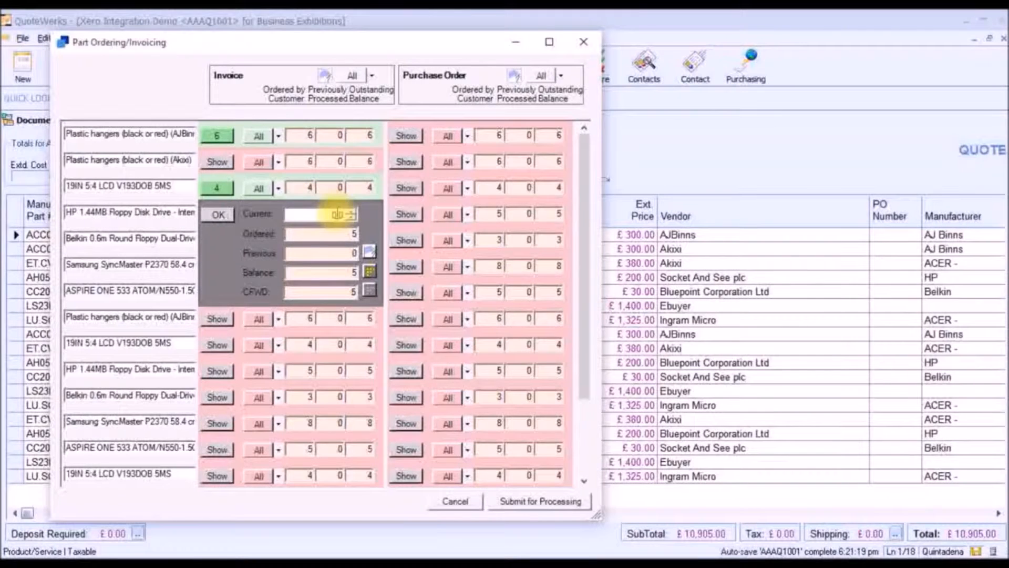
pyautogui.write('3')
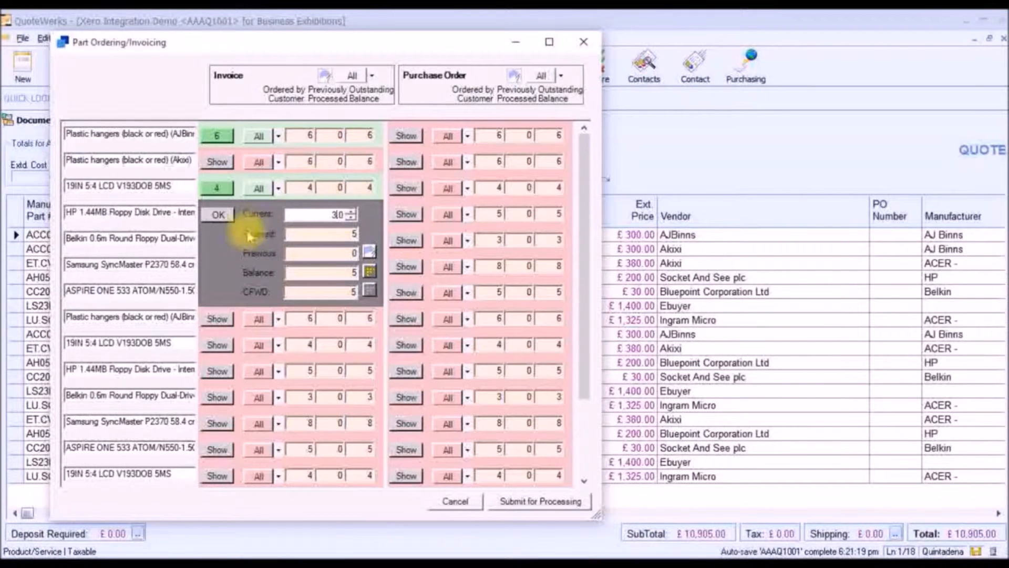
pyautogui.click(224, 218)
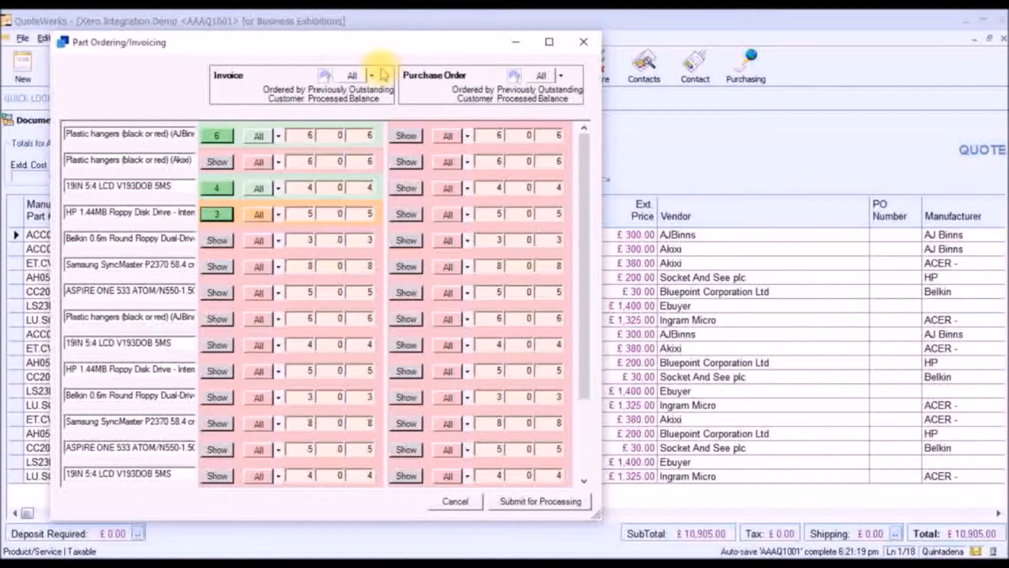
# Step: Select the full quantities of all items for both invoice and purchase order, and submit them for processing
pyautogui.click(353, 75)
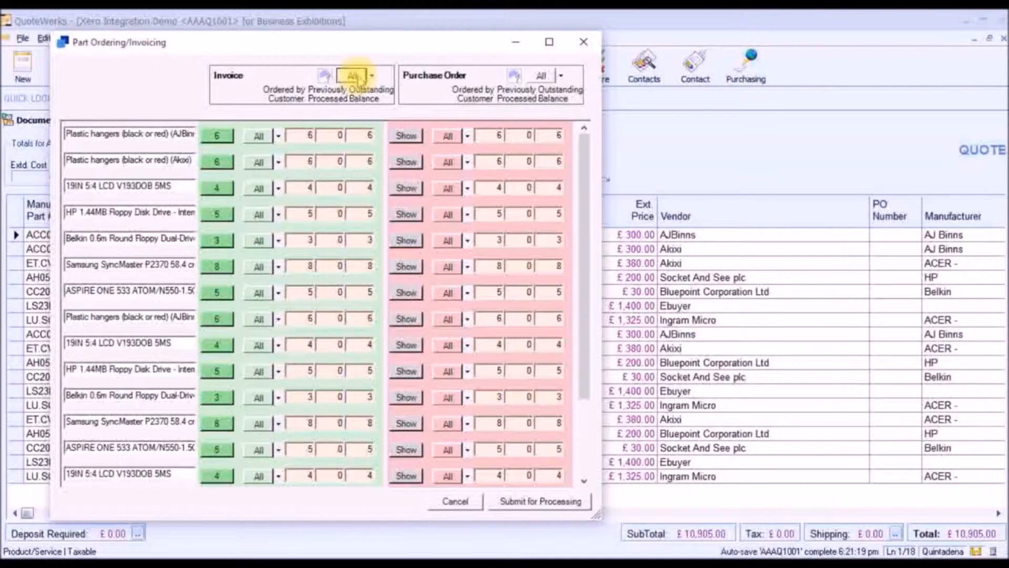
pyautogui.click(541, 76)
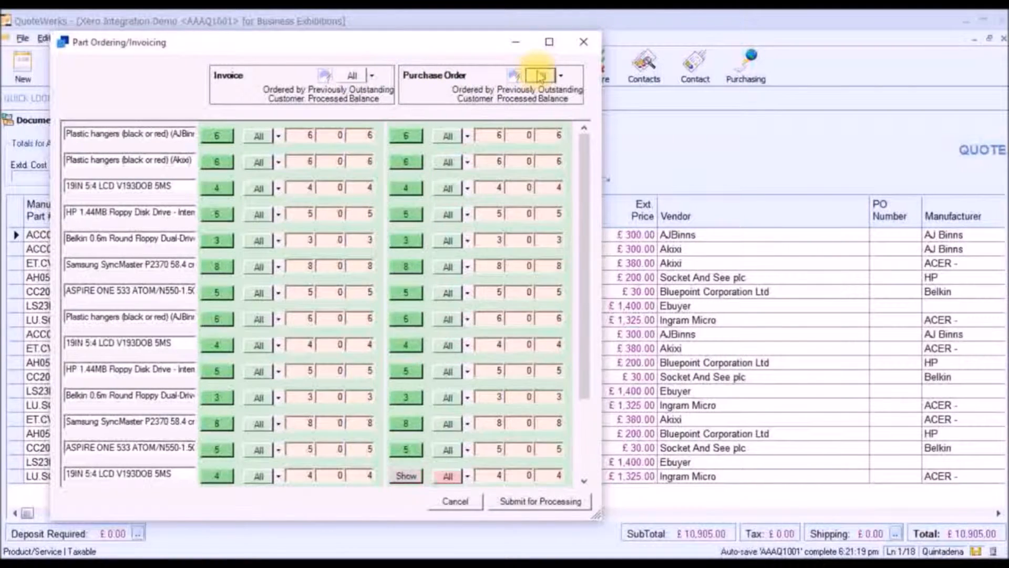
pyautogui.click(530, 500)
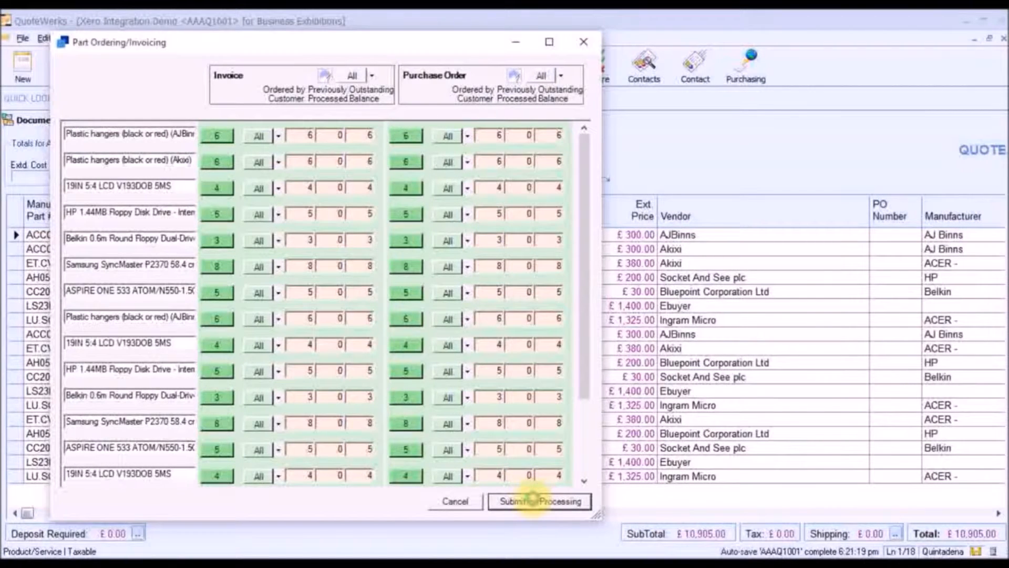
# Step: Acknowledge the Xero contact creation for Business Exhibitions and confirm that the invoice transferred correctly
pyautogui.click(600, 410)
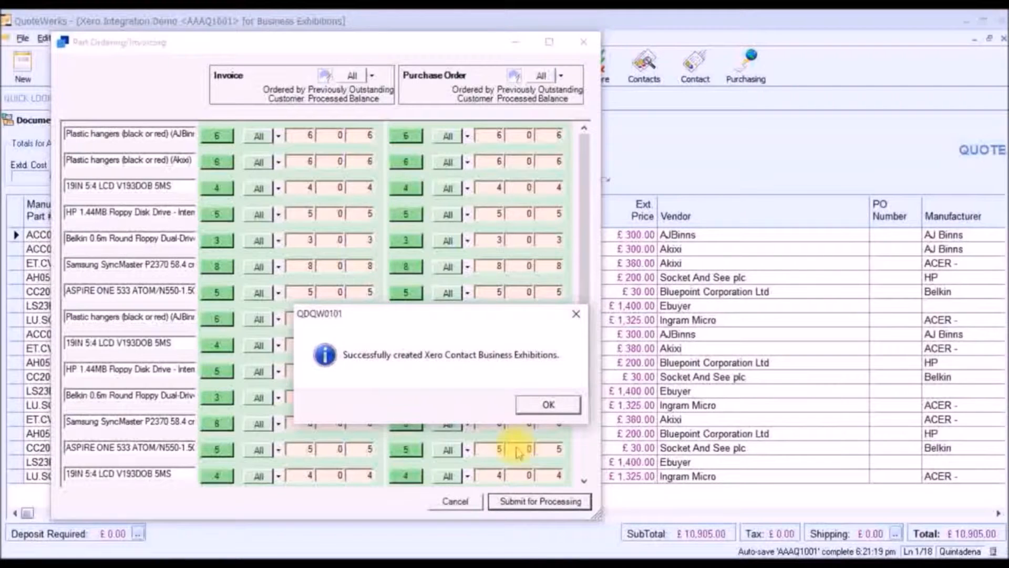
pyautogui.click(545, 406)
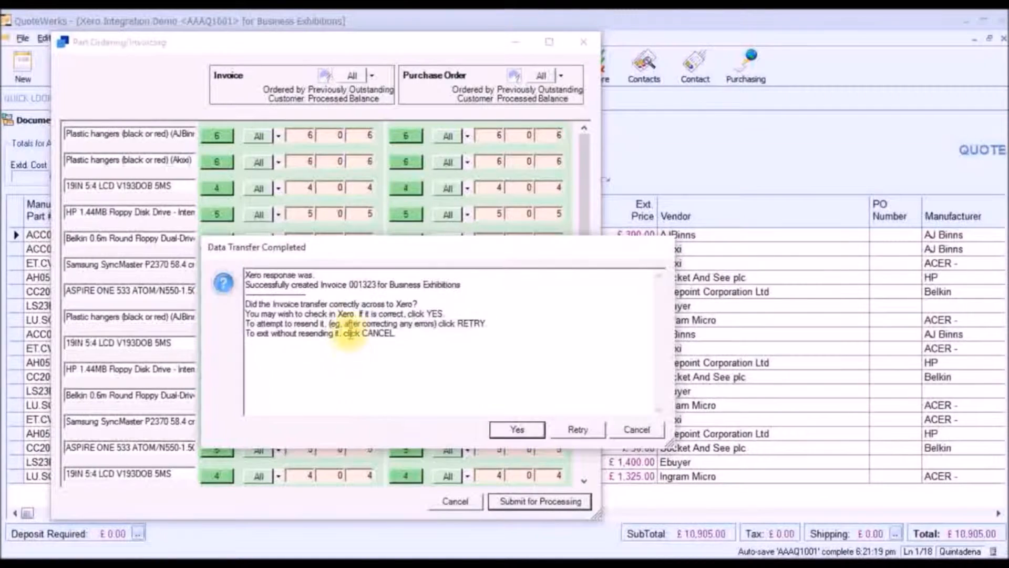
pyautogui.moveTo(245, 284); pyautogui.dragTo(347, 285)
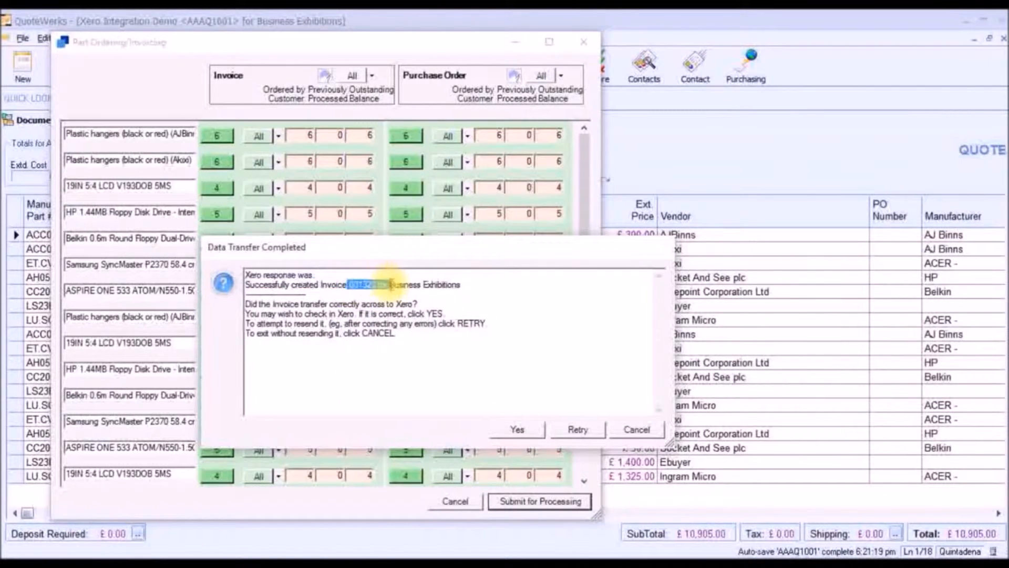
pyautogui.click(522, 428)
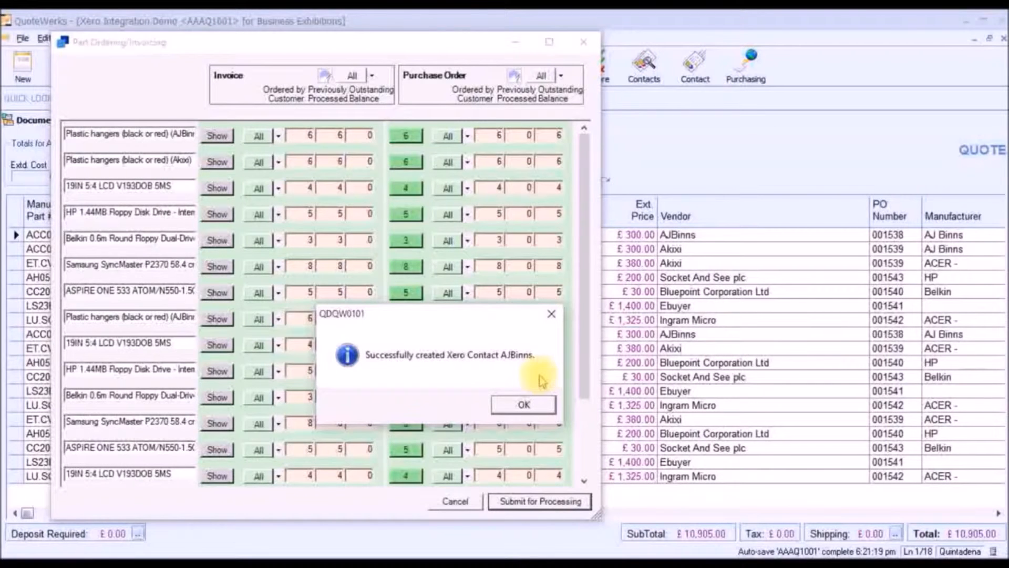
# Step: Acknowledge the supplier contact creation in Xero and confirm that the purchase orders transferred correctly
pyautogui.click(525, 405)
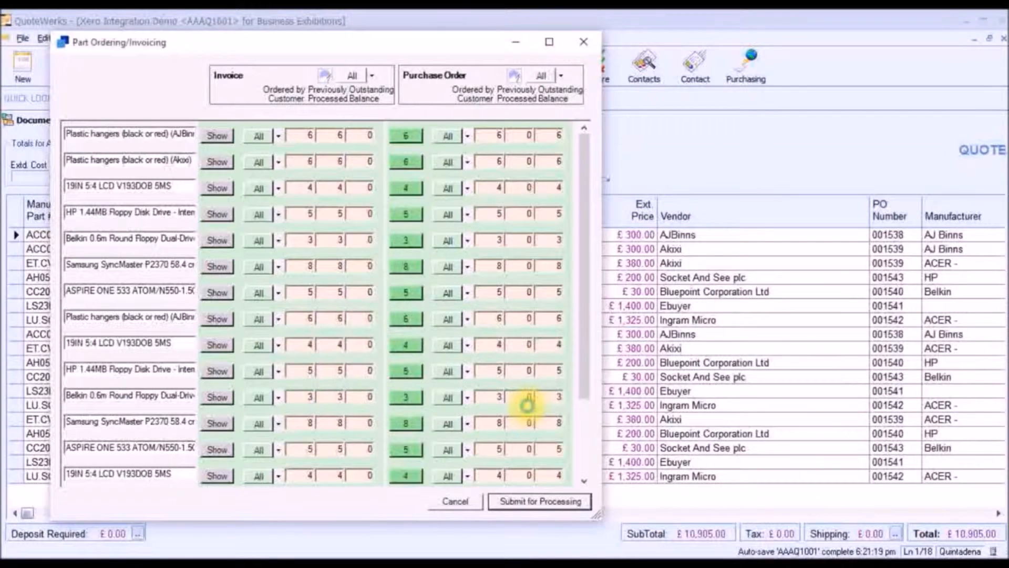
pyautogui.click(523, 406)
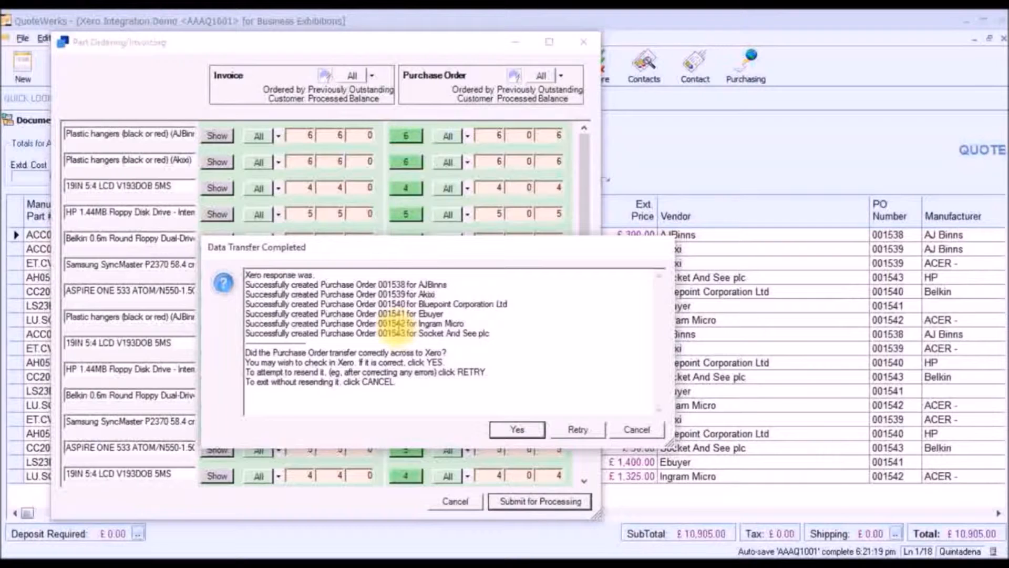
pyautogui.click(518, 430)
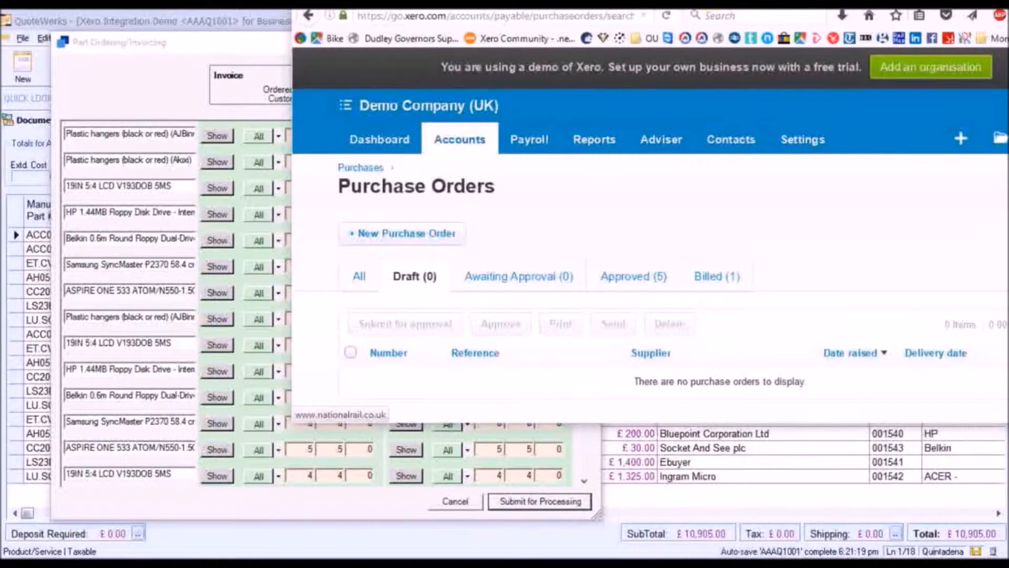
# Step: Switch to Xero, enlarge the browser window, refresh the draft purchase orders and review the transferred orders by supplier and amount
pyautogui.moveTo(687, 0); pyautogui.dragTo(418, 40)
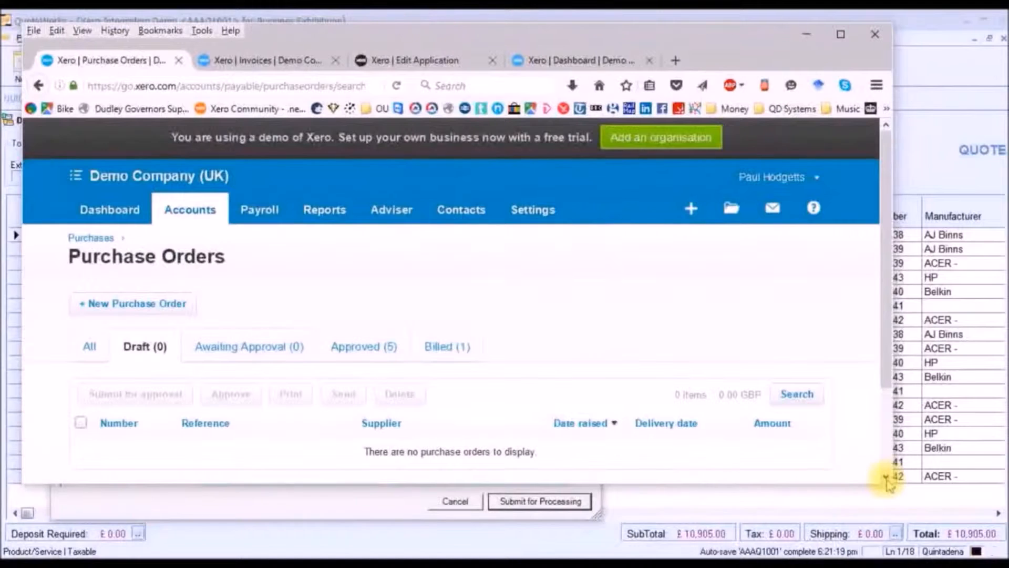
pyautogui.moveTo(888, 480); pyautogui.dragTo(978, 546)
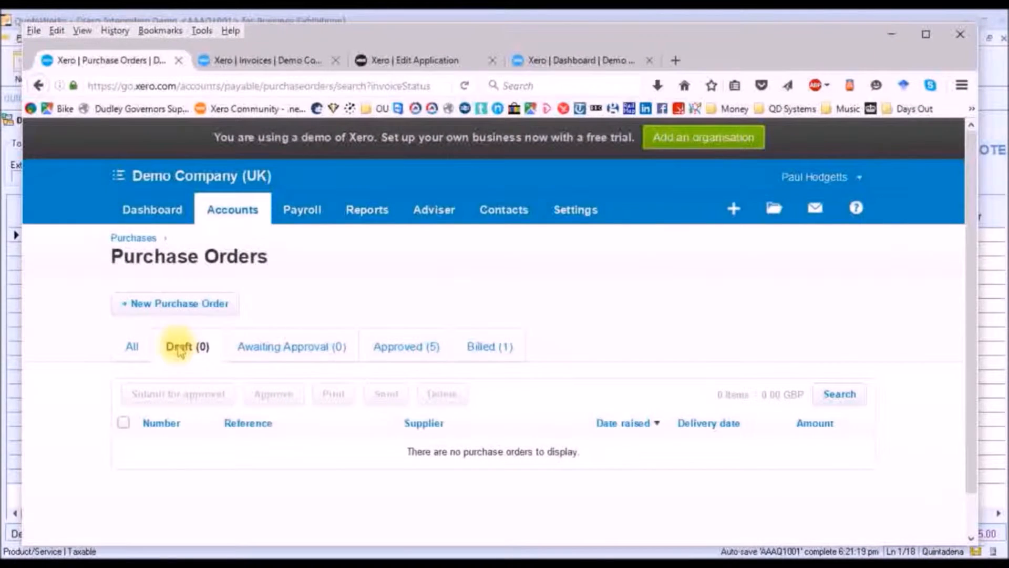
pyautogui.click(464, 85)
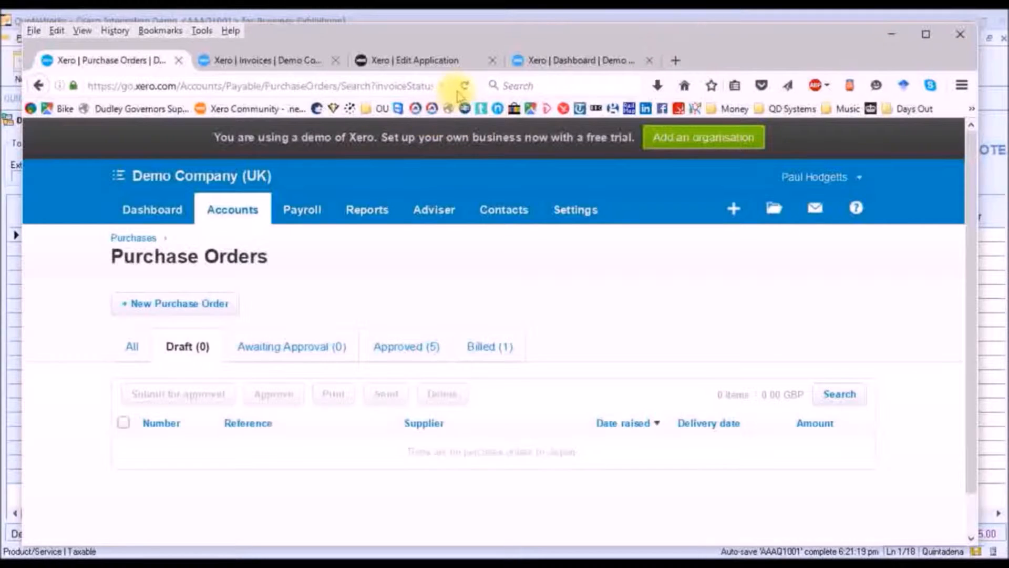
pyautogui.scroll(-1, 373, 283)
pyautogui.scroll(-2, 389, 303)
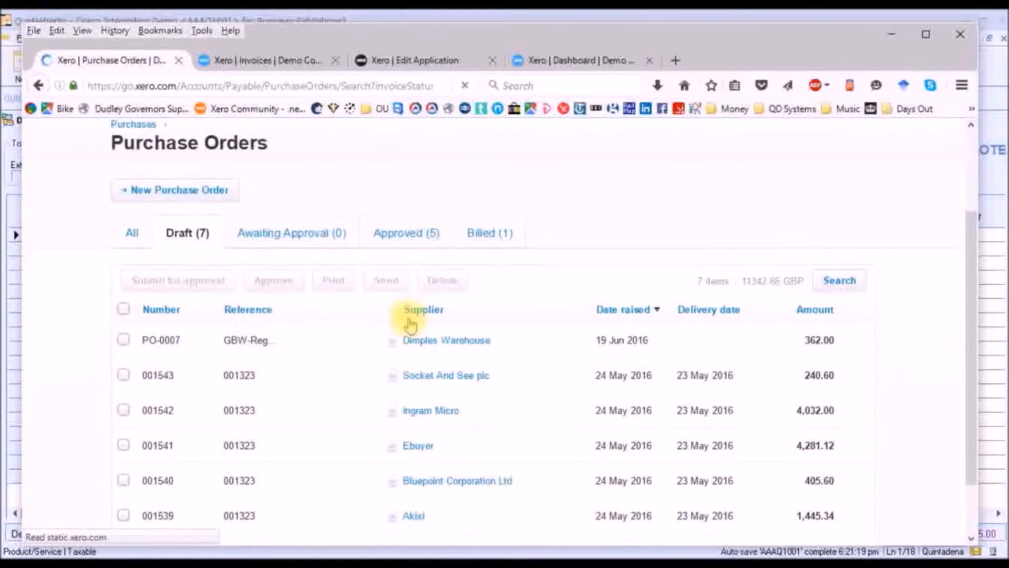
pyautogui.scroll(-2, 409, 322)
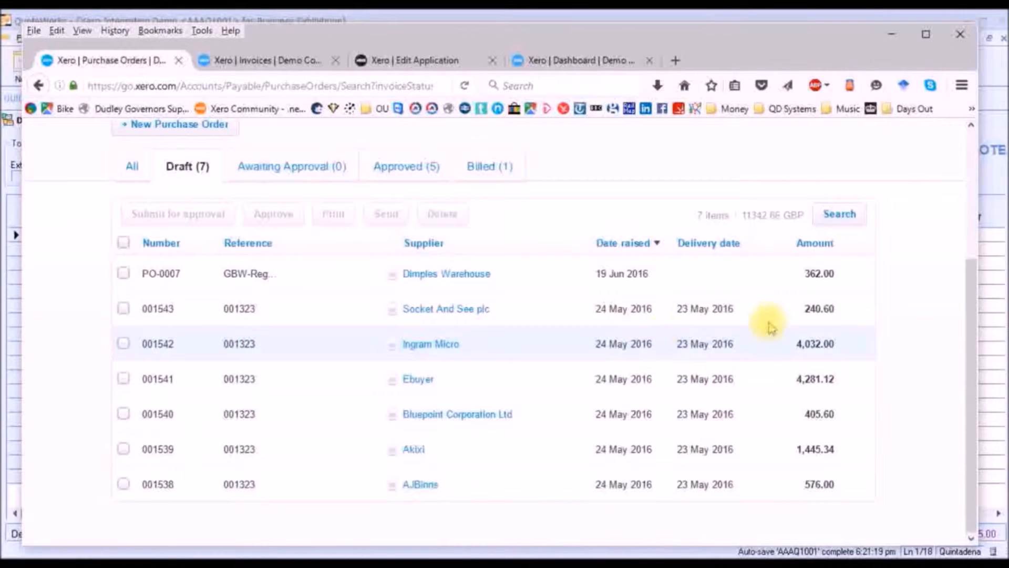
# Step: Show the draft sales invoices in Xero and check the entry for Business Exhibitions
pyautogui.click(259, 59)
pyautogui.click(190, 440)
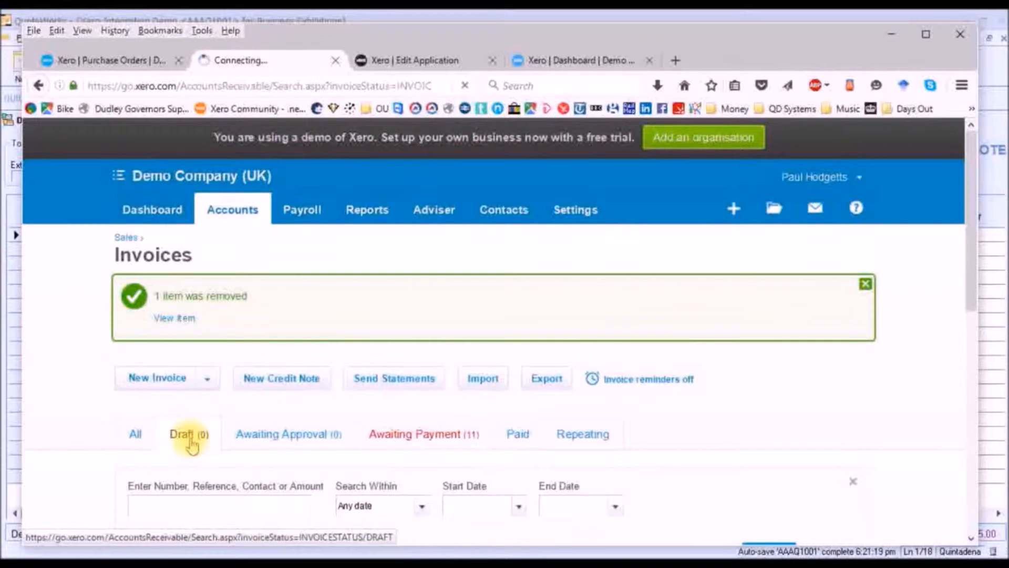
pyautogui.scroll(-2, 191, 444)
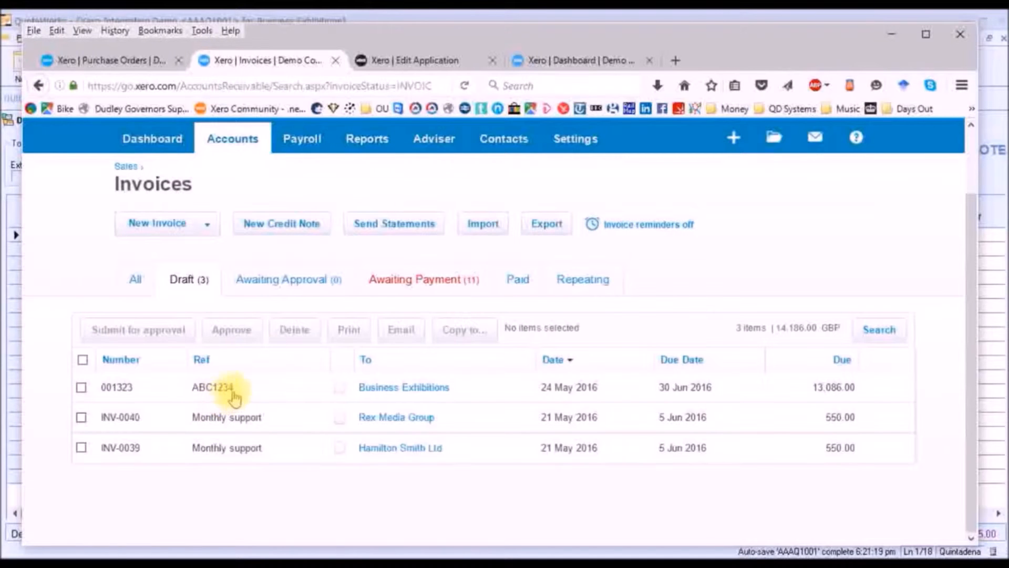
# Step: Switch back to QuoteWerks and check the customer PO number in the quote's sale information
pyautogui.click(325, 21)
pyautogui.click(207, 124)
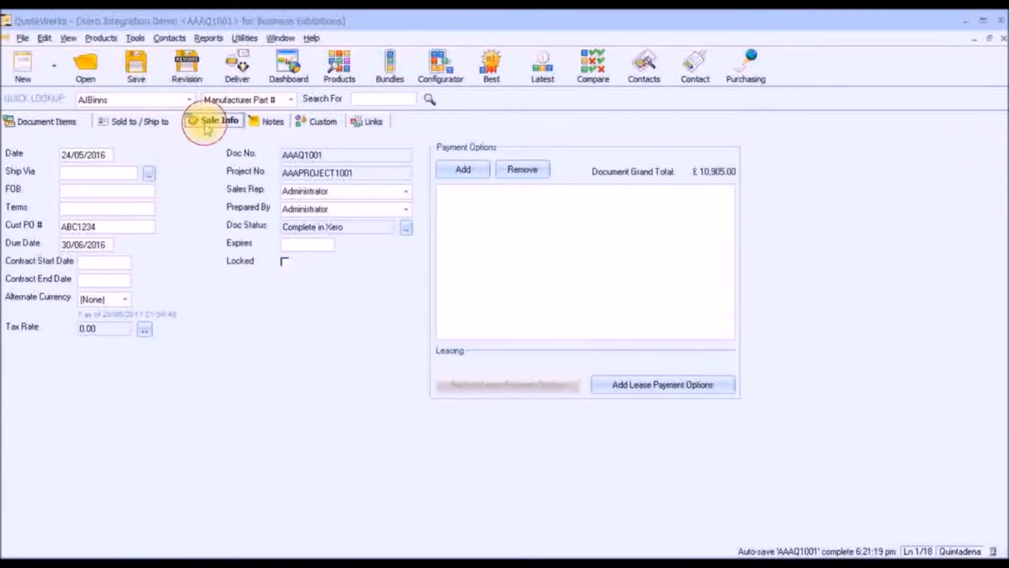
pyautogui.moveTo(97, 226); pyautogui.dragTo(66, 226)
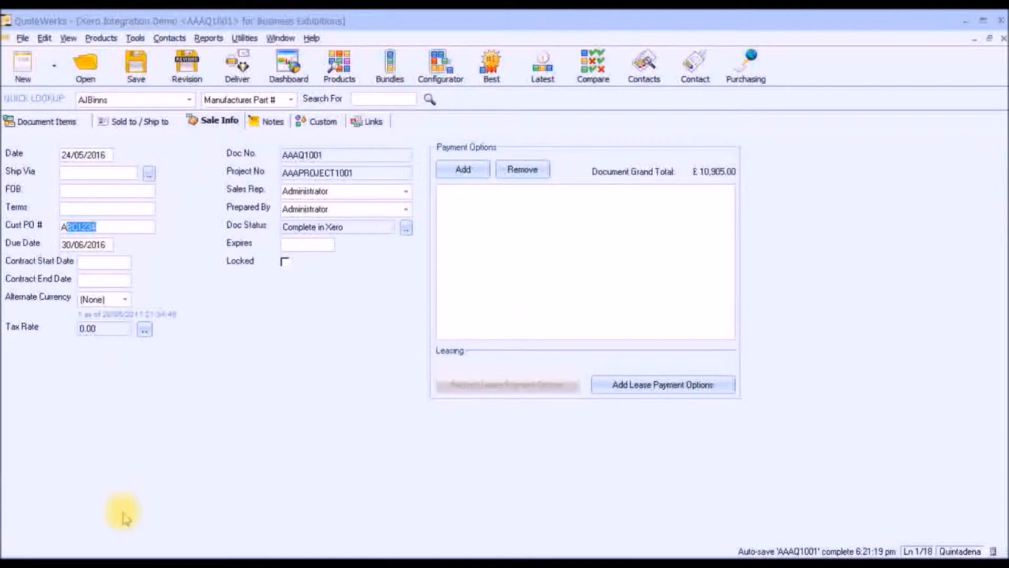
# Step: Return to Xero and open the Business Exhibitions draft invoice to examine its reference and line items
pyautogui.hotkey('alt', 'Tab')
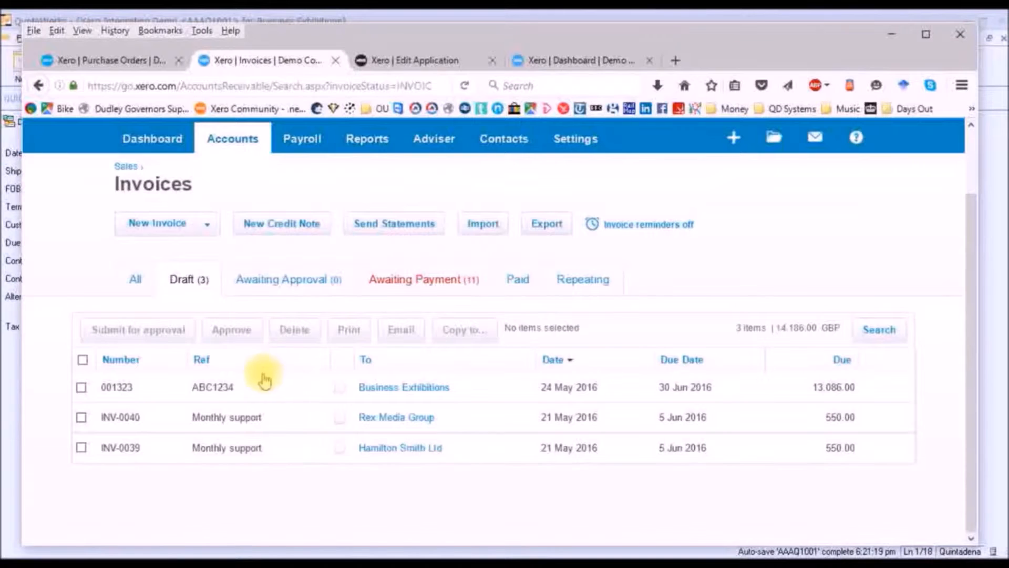
pyautogui.click(248, 394)
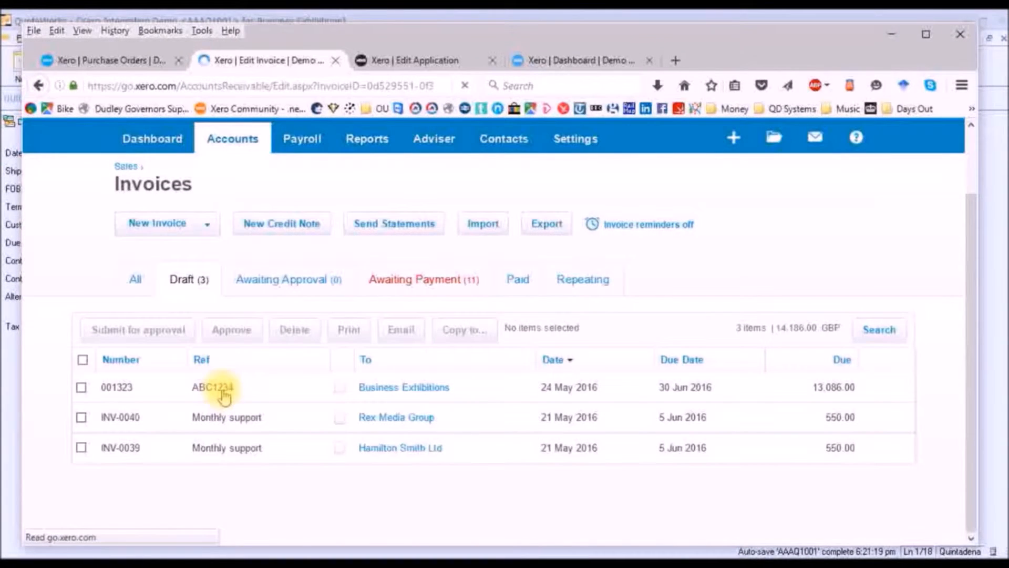
pyautogui.scroll(-2, 225, 396)
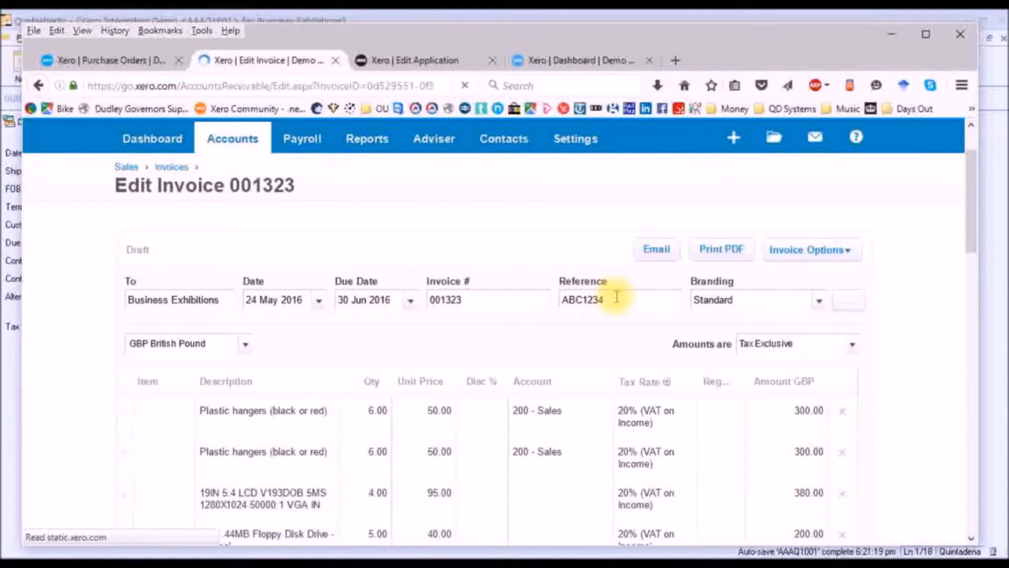
# Step: Review the header fields and line items of the Business Exhibitions draft invoice, including quantities, prices, accounts and tax rates
pyautogui.scroll(-10, 613, 299)
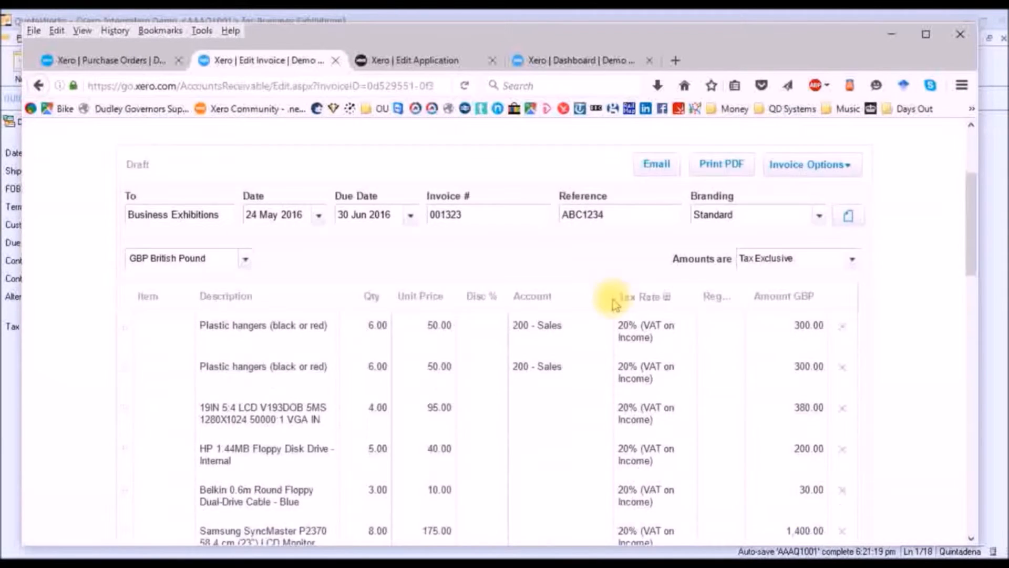
pyautogui.scroll(5, 616, 304)
pyautogui.scroll(4, 616, 303)
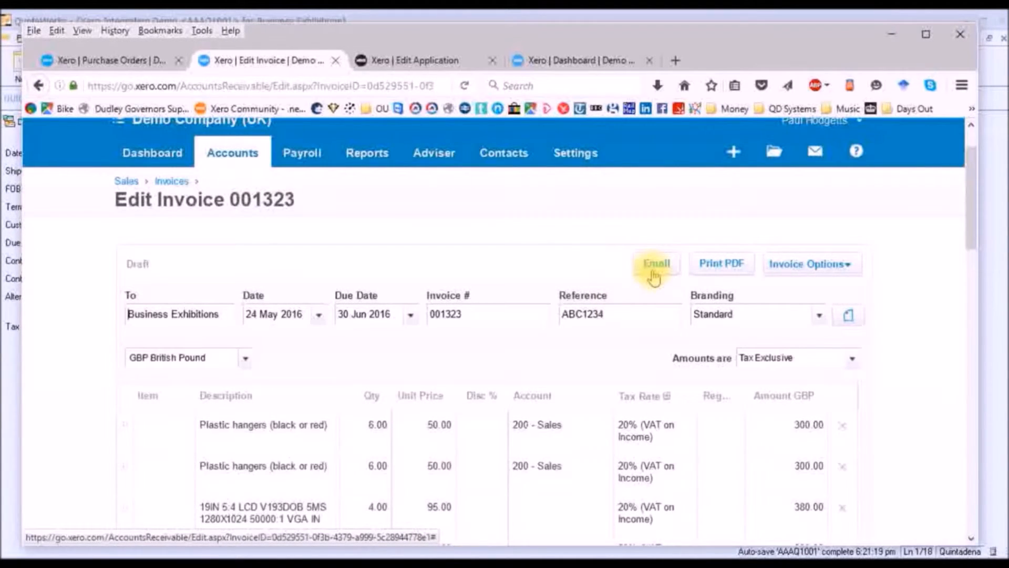
# Step: List the customer contacts in Xero and open the Business Exhibitions contact record
pyautogui.click(507, 150)
pyautogui.click(498, 220)
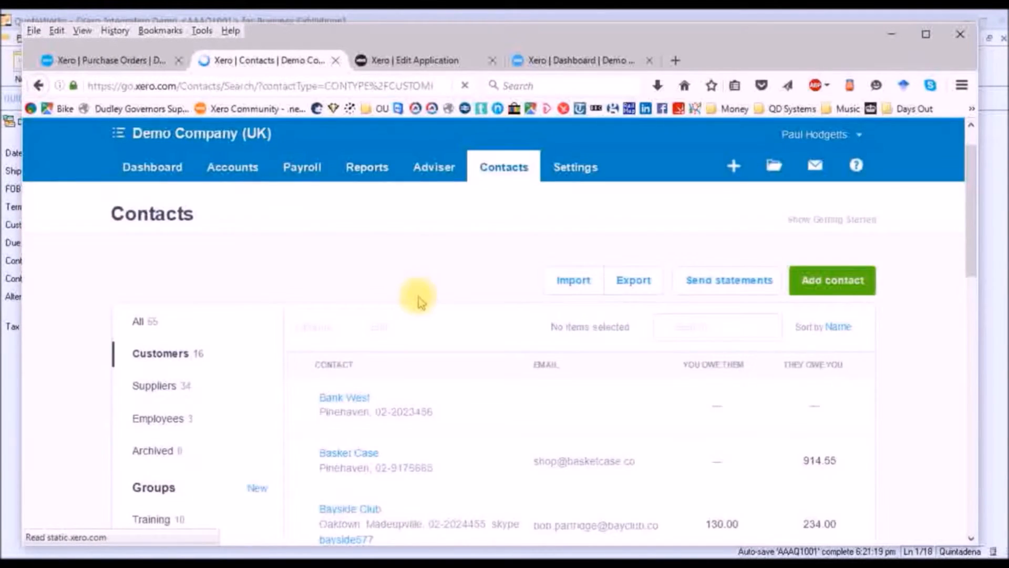
pyautogui.scroll(-3, 417, 300)
pyautogui.scroll(-6, 418, 300)
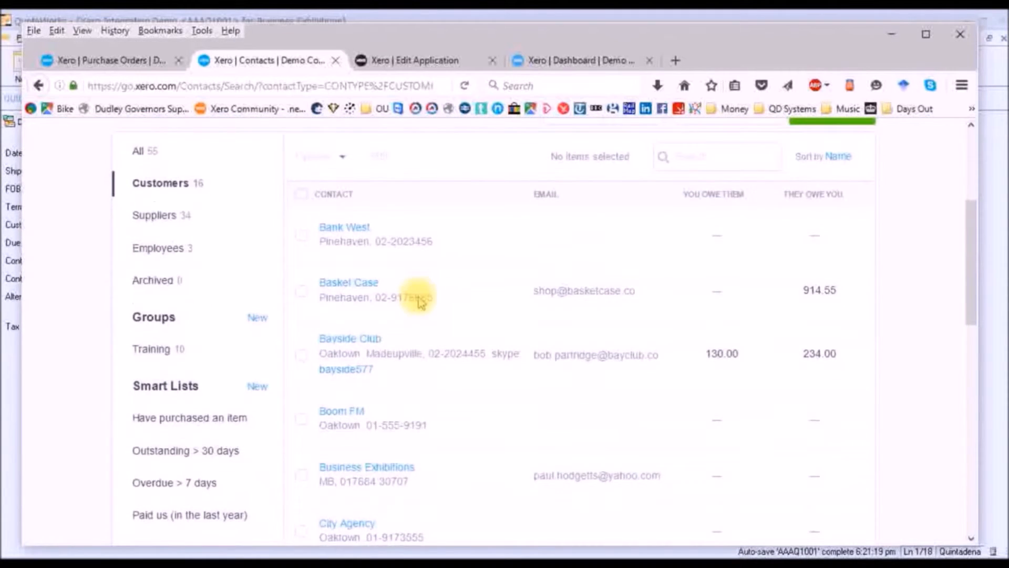
pyautogui.click(401, 267)
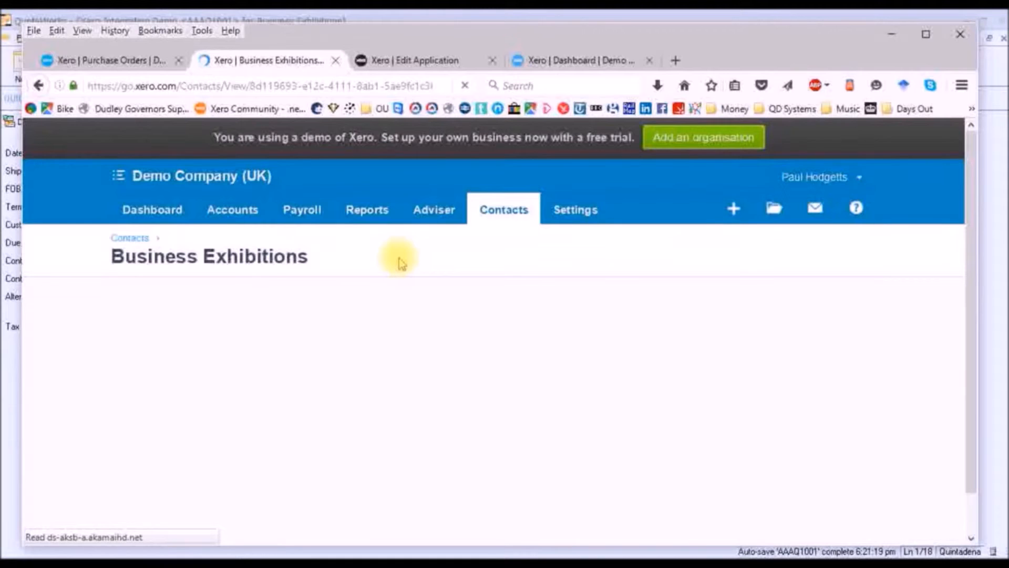
# Step: Examine the Business Exhibitions record's activity history, contact person, e-mail, phone and postal address details
pyautogui.scroll(-1, 401, 263)
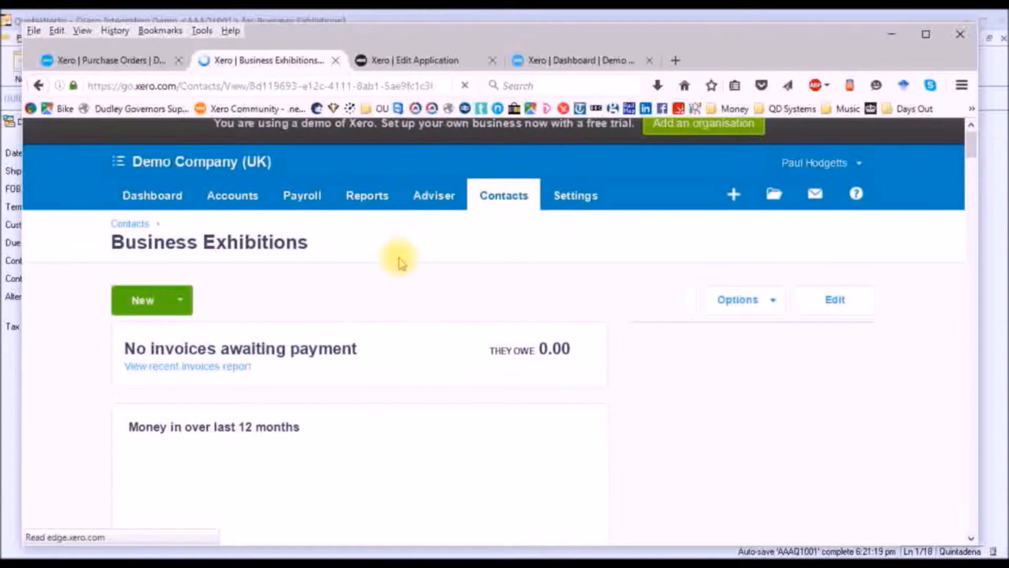
pyautogui.scroll(-5, 401, 263)
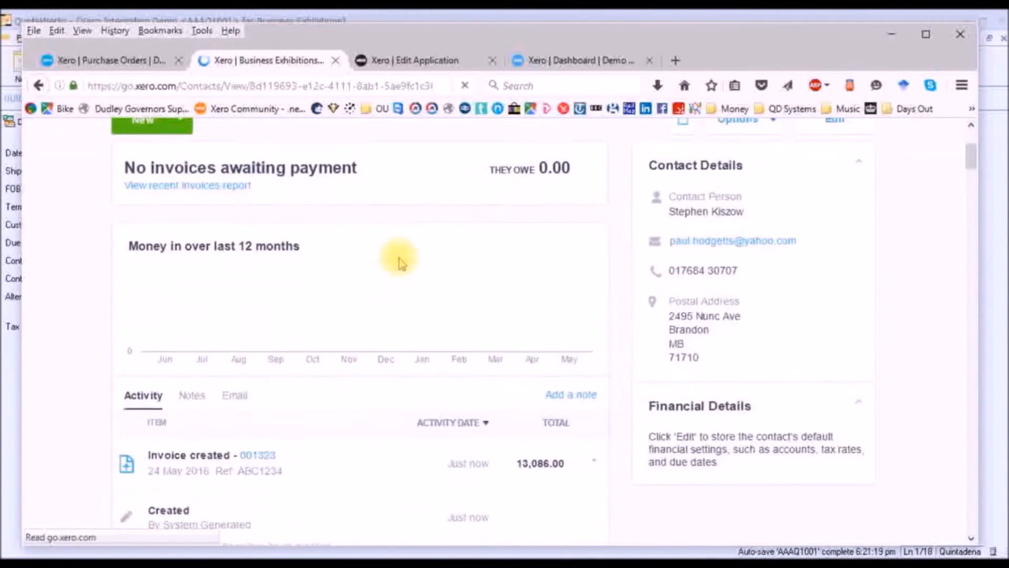
pyautogui.scroll(-2, 399, 261)
pyautogui.scroll(1, 713, 258)
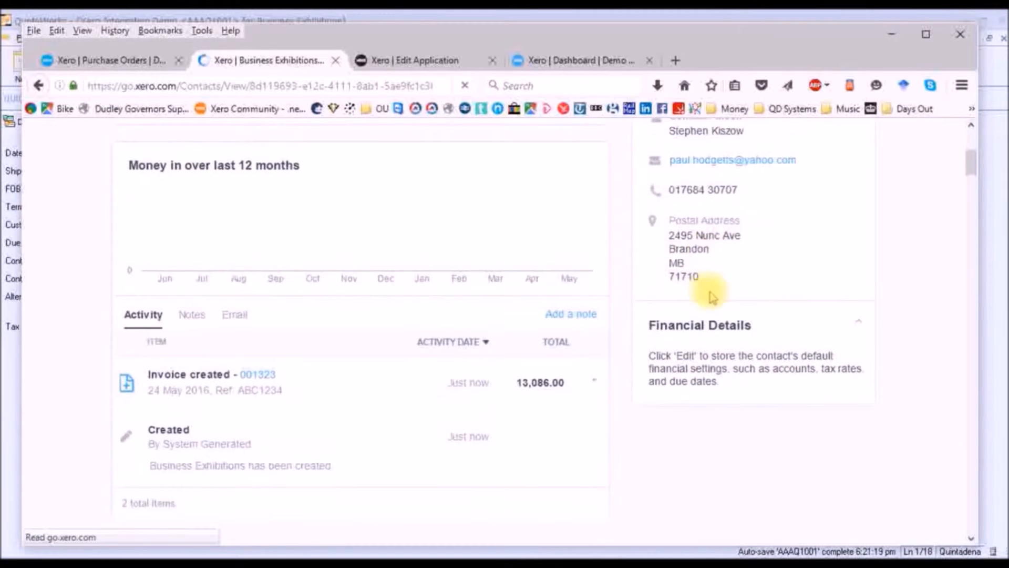
pyautogui.scroll(2, 713, 170)
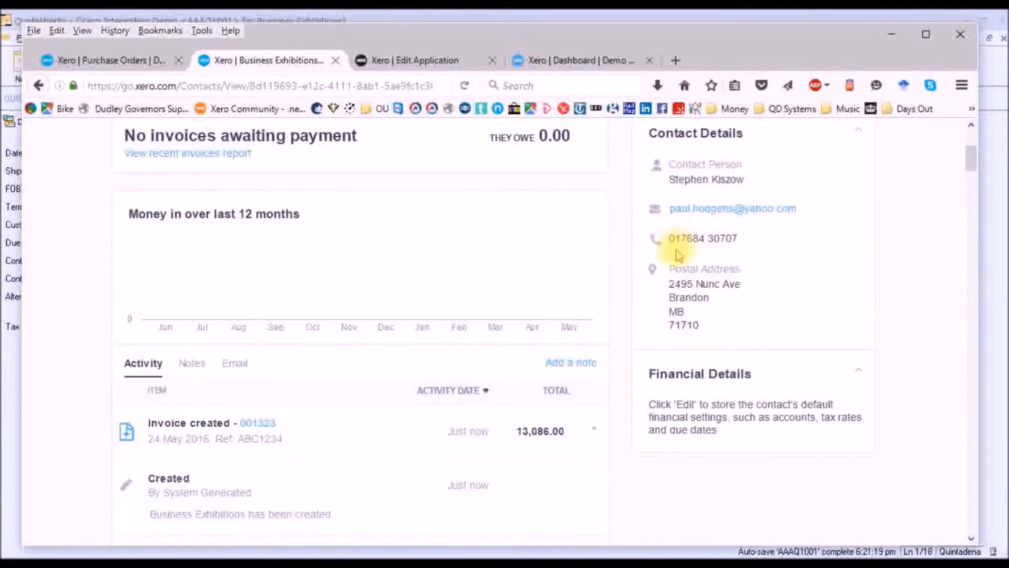